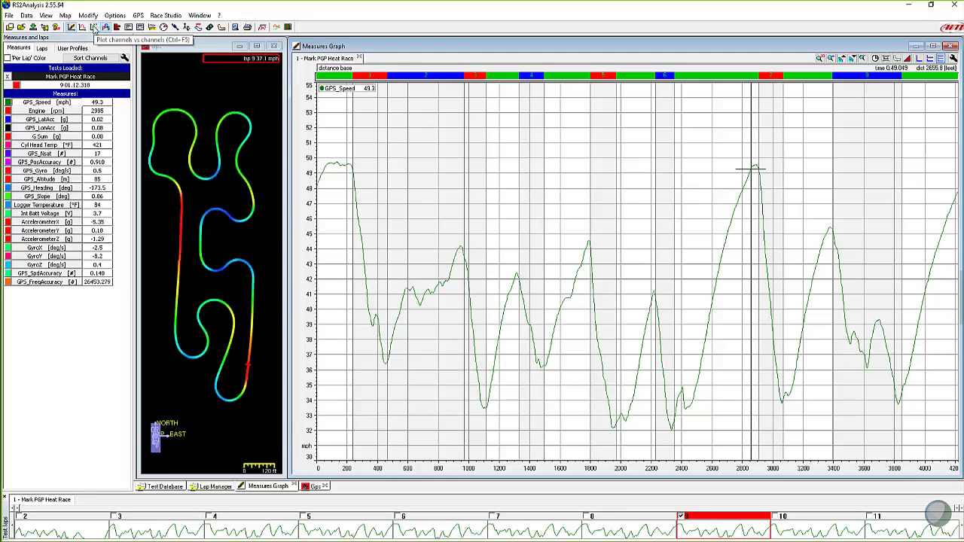
Open a channels-versus-channels X/Y plot, enlarge it across the graph area, and plot GPS_LonAcc instead of GPS_Speed
left_click(95, 28)
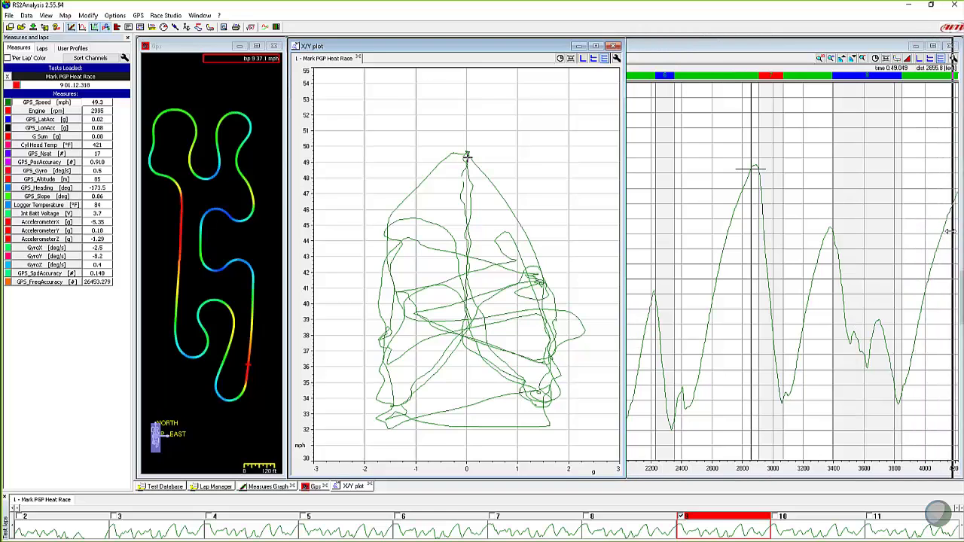
left_click_drag(950, 232, 674, 375)
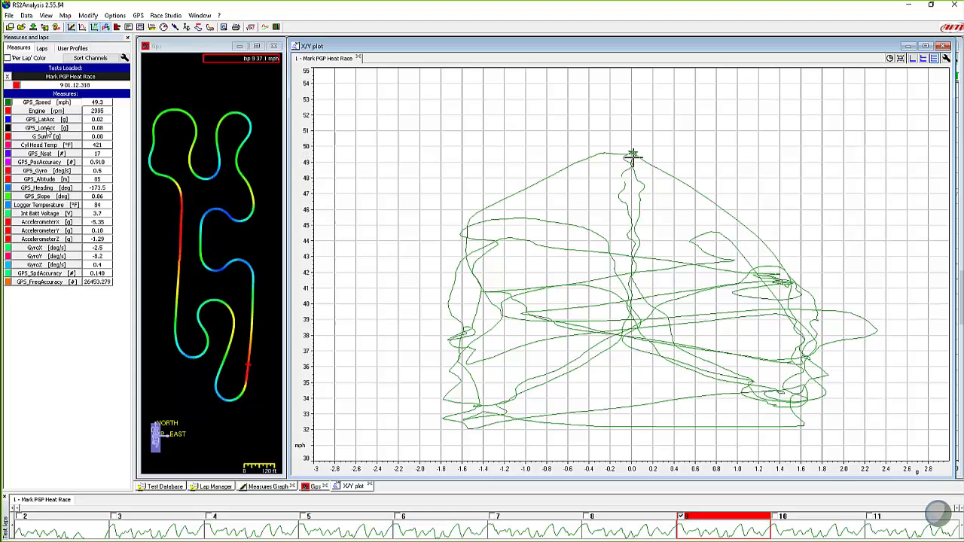
left_click(49, 129)
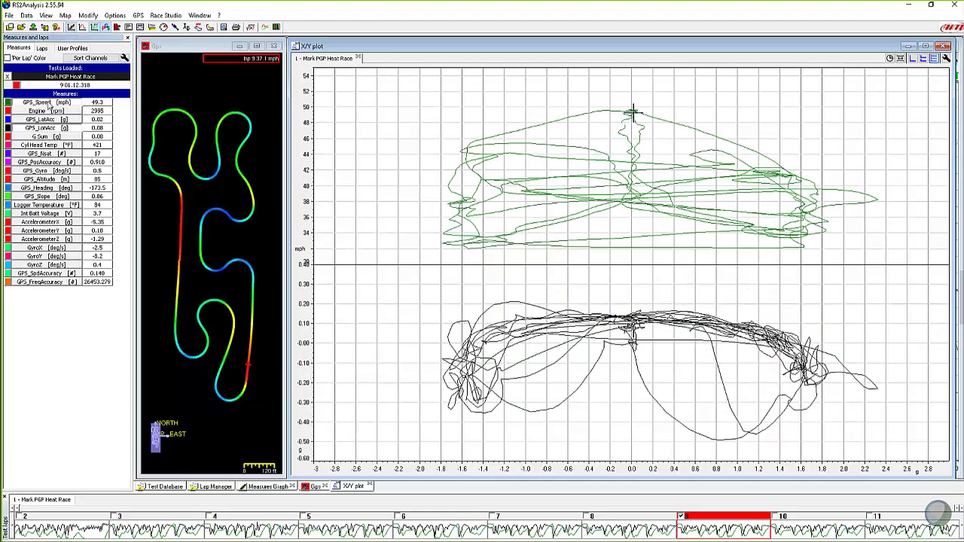
left_click(49, 106)
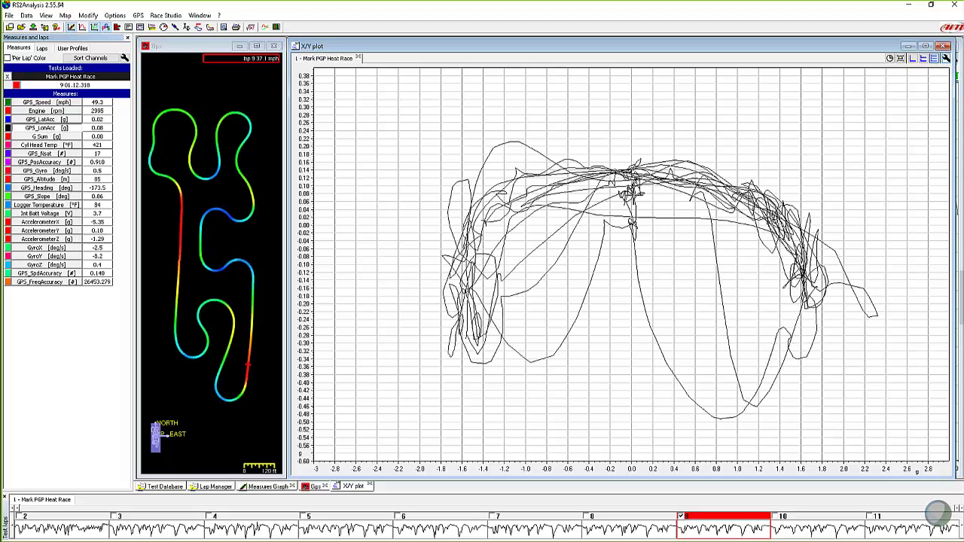
Examine the X/Y plot setup's horizontal axis channel and its line, dot and circle options, and leave them unchanged
left_click(946, 60)
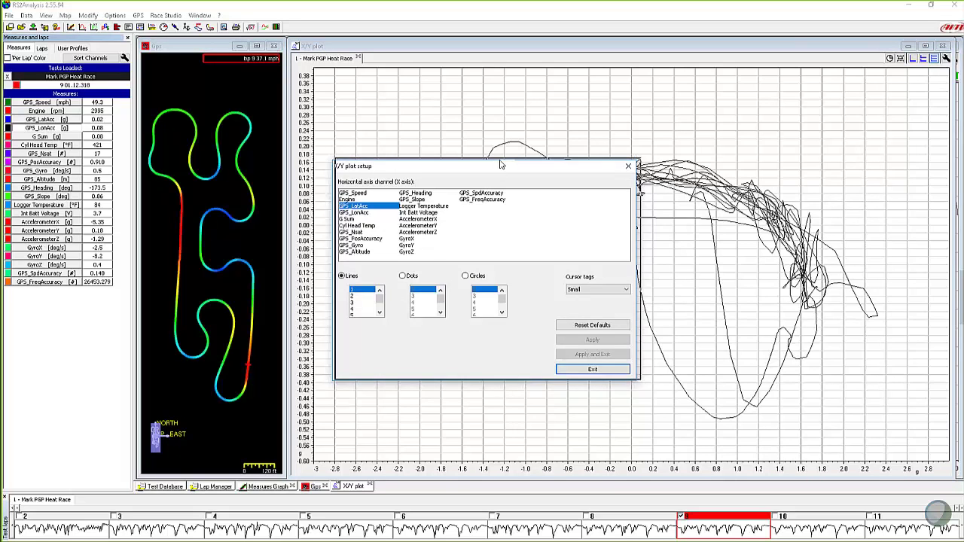
left_click_drag(499, 161, 531, 149)
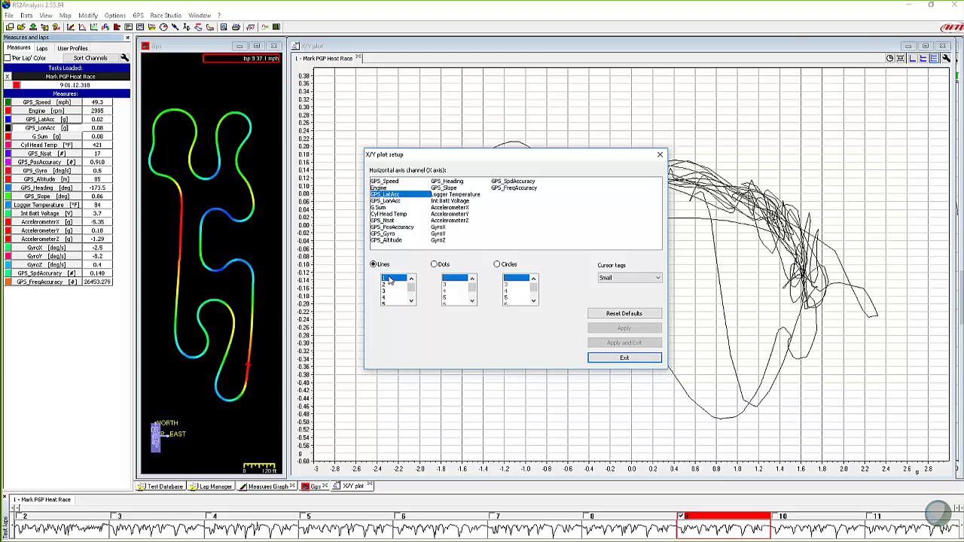
left_click(625, 358)
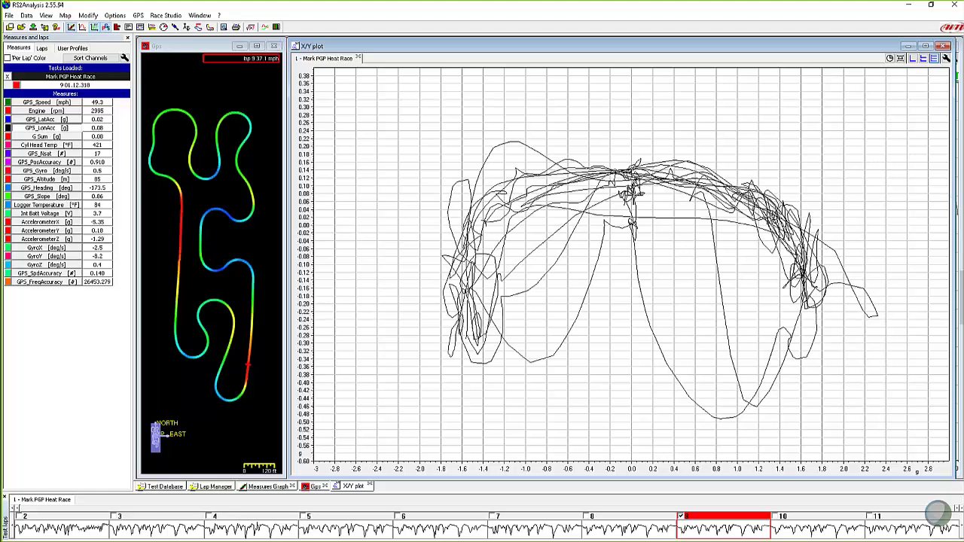
Arrange the X/Y plot and the Measures Graph side by side next to the GPS map
left_click_drag(954, 196, 506, 202)
left_click(588, 50)
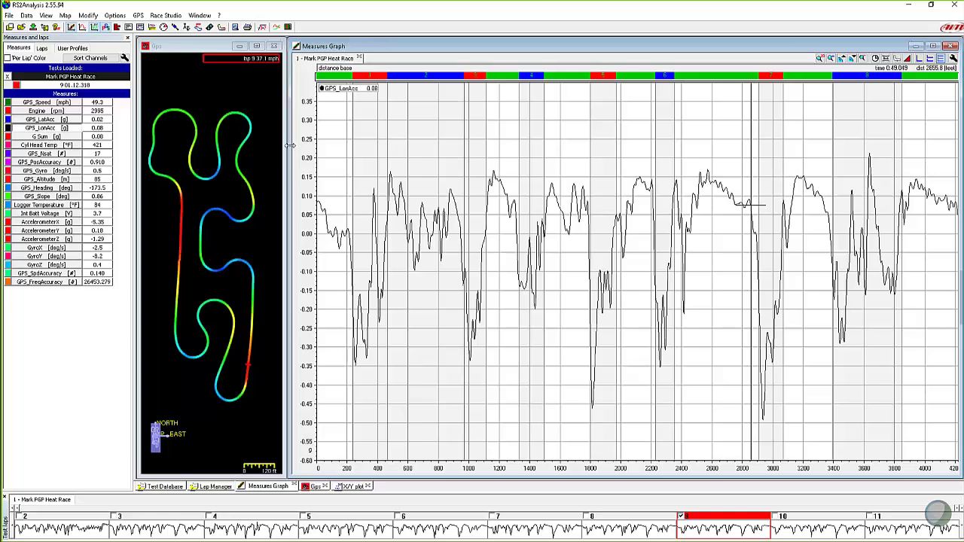
left_click_drag(289, 145, 672, 212)
left_click_drag(509, 177, 669, 173)
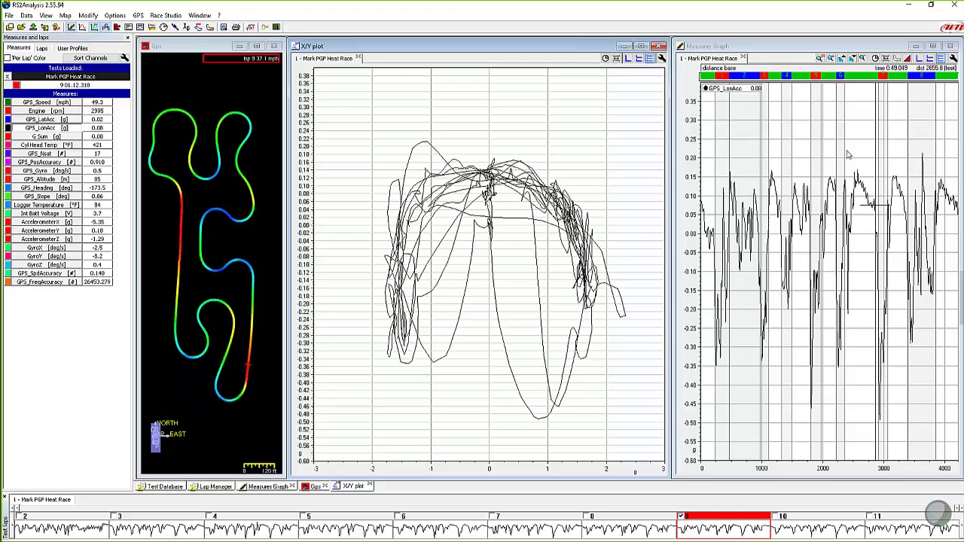
Place the Measures Graph cursor on several braking and acceleration points to compare them with the X/Y plot and track map
left_click(810, 140)
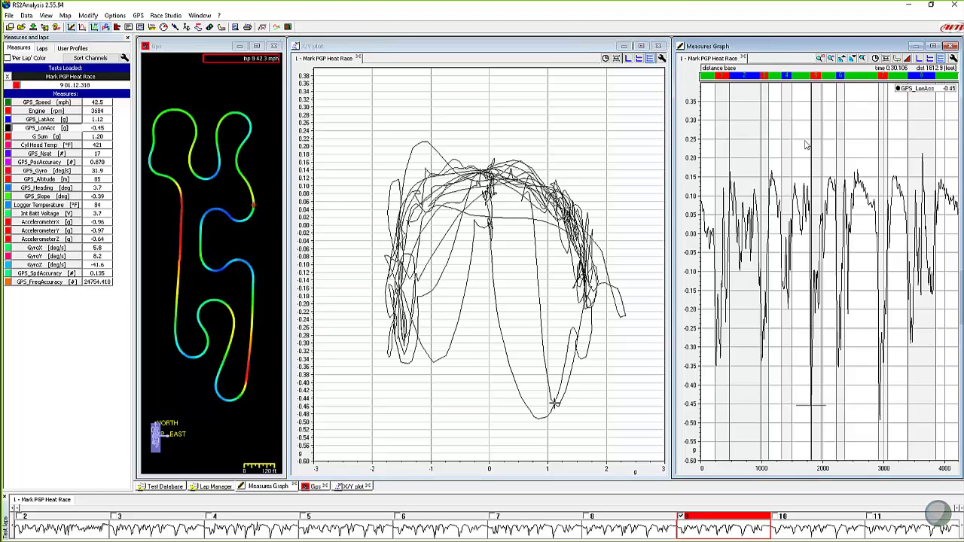
left_click_drag(806, 145, 812, 369)
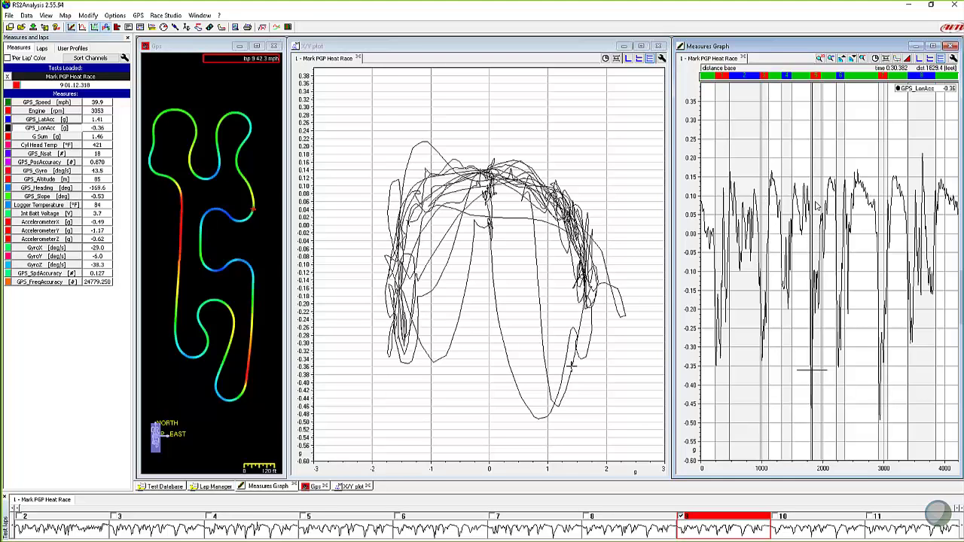
left_click(839, 163)
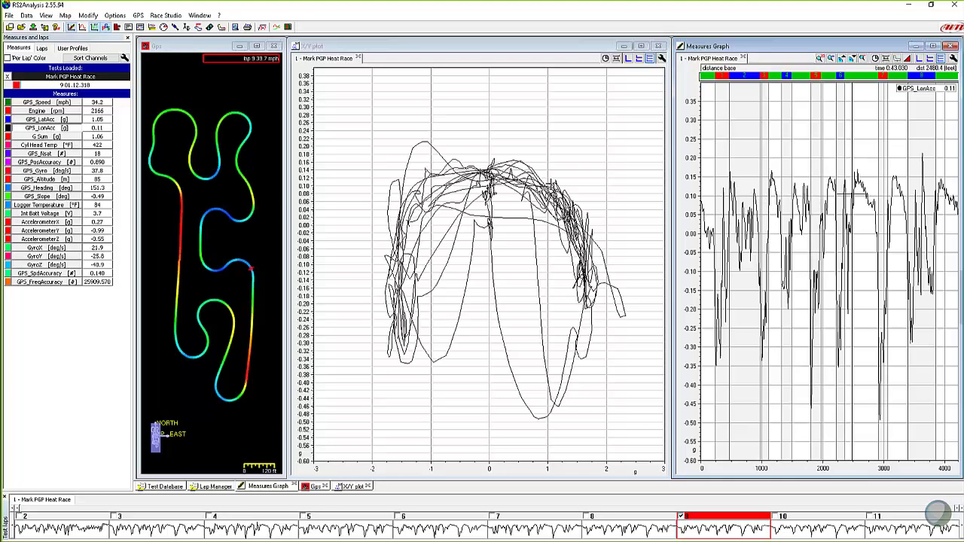
left_click(779, 172)
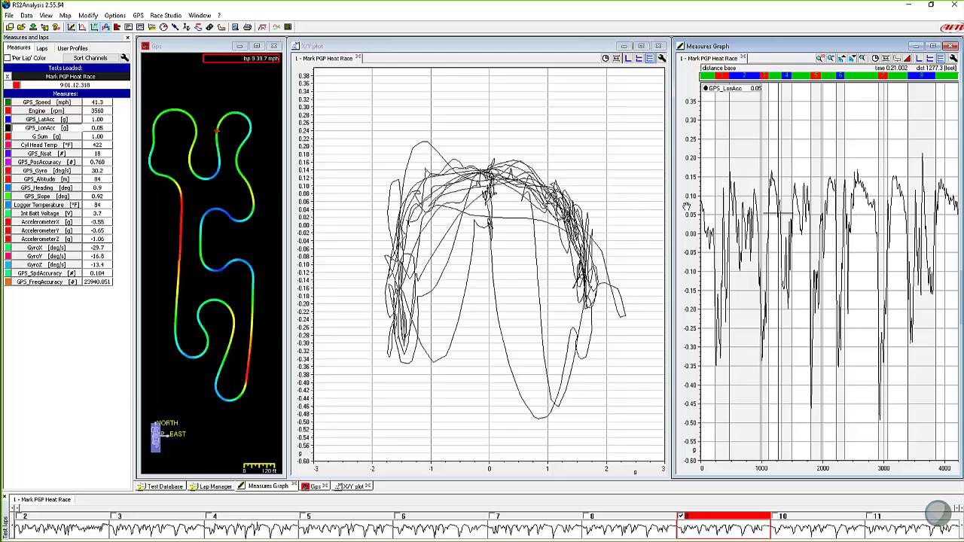
Add GPS_Speed to both plots and trace the cursor along the straight into the segment 7 braking zone
left_click(42, 104)
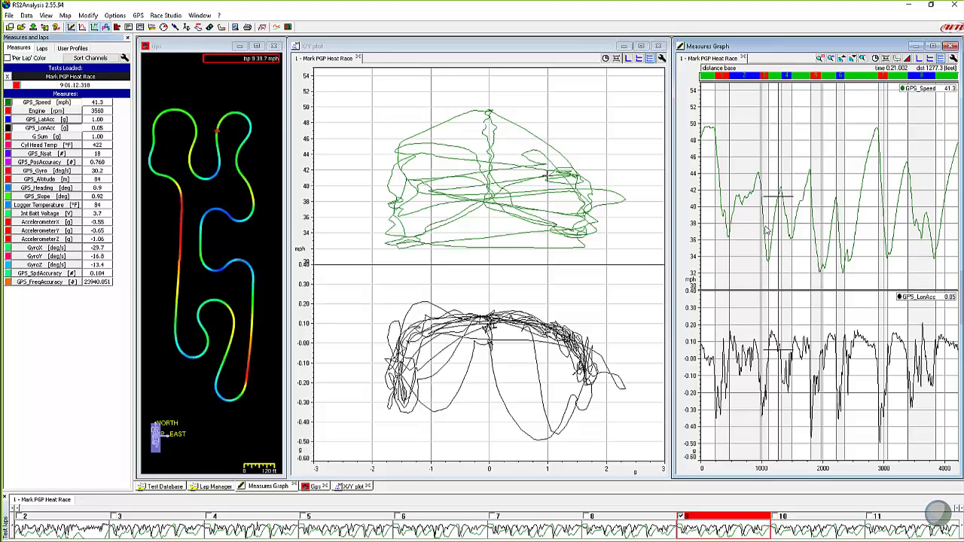
left_click(876, 197)
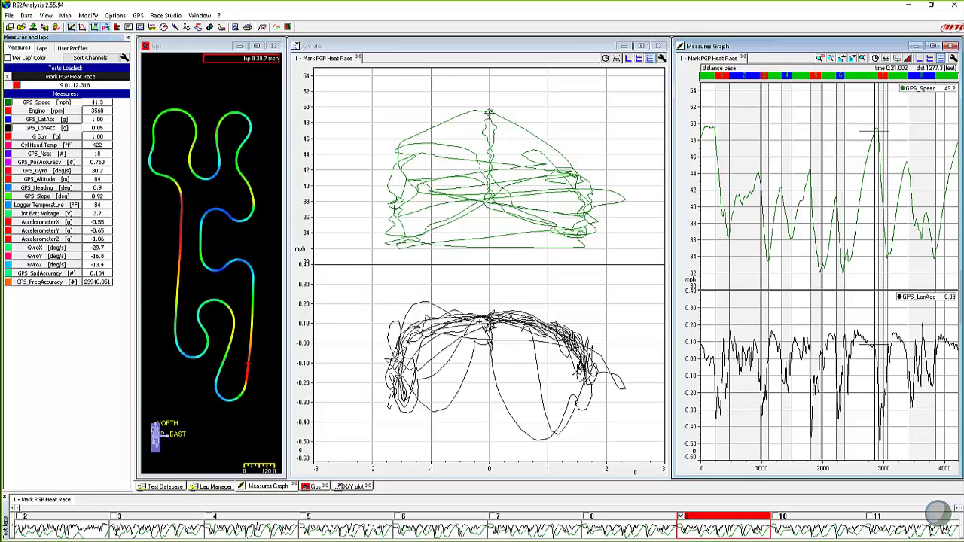
left_click(879, 188)
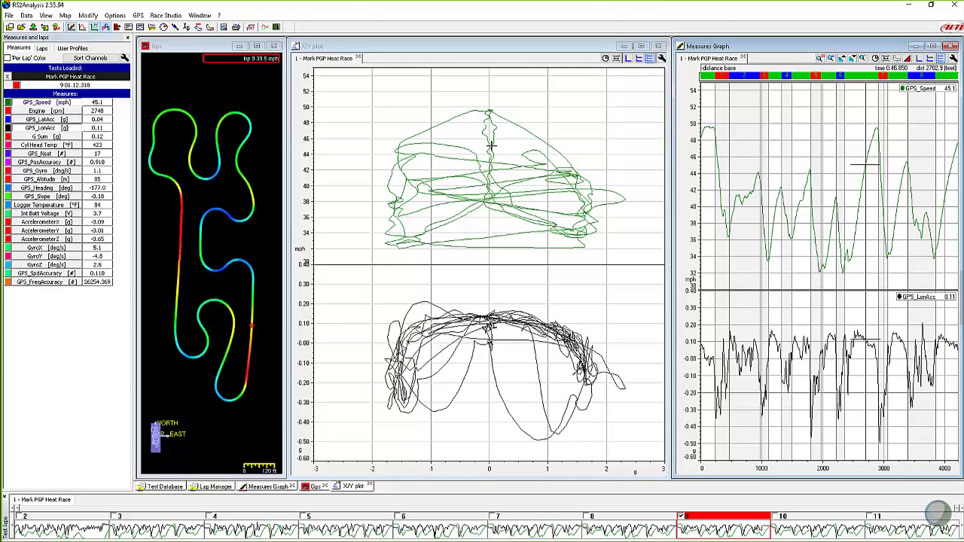
mouse_move(866, 389)
left_mouse_down()
mouse_move(705, 389)
mouse_move(885, 385)
mouse_move(875, 382)
left_mouse_up()
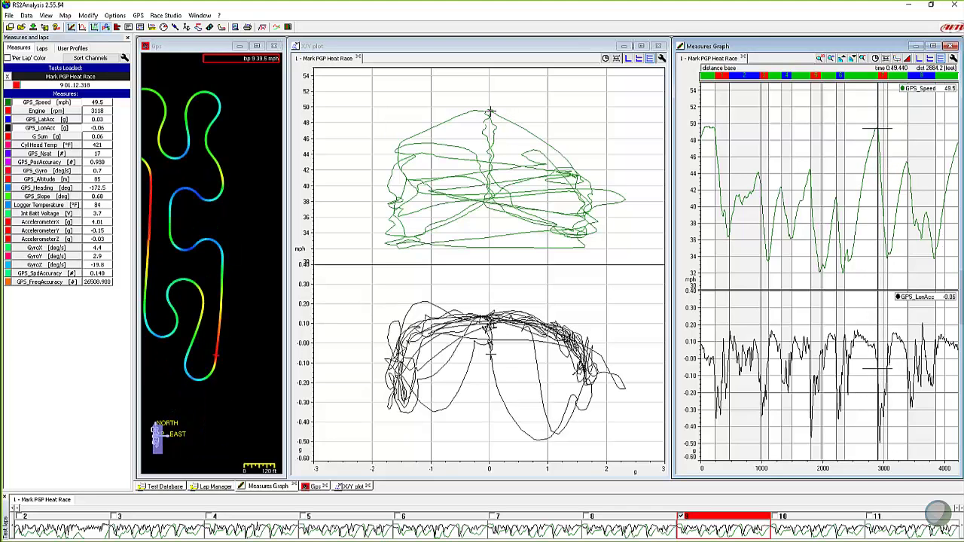
left_click_drag(871, 114, 875, 128)
left_click(884, 354)
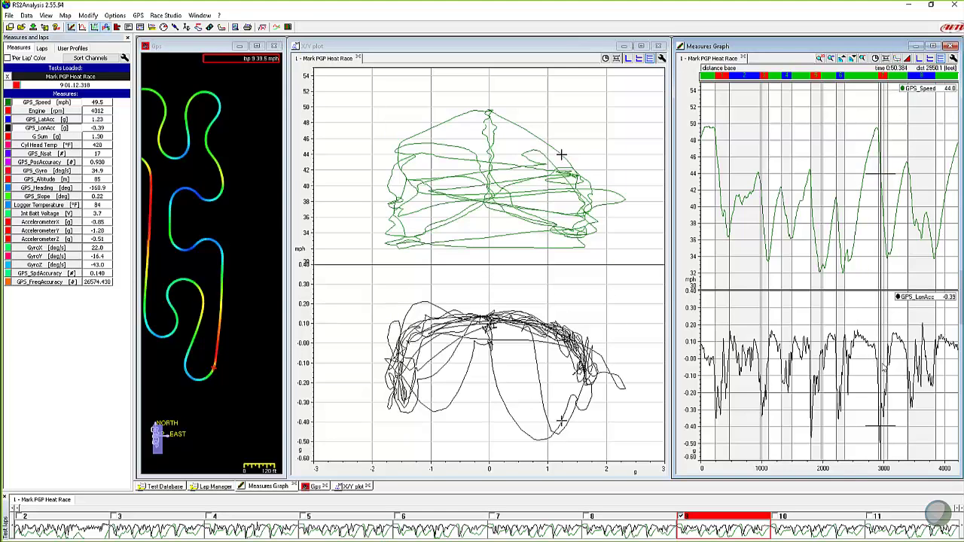
Zoom the Measures Graph in on segment 7 so the X/Y plot and map cover only that corner
scroll(888, 367, "up", 2)
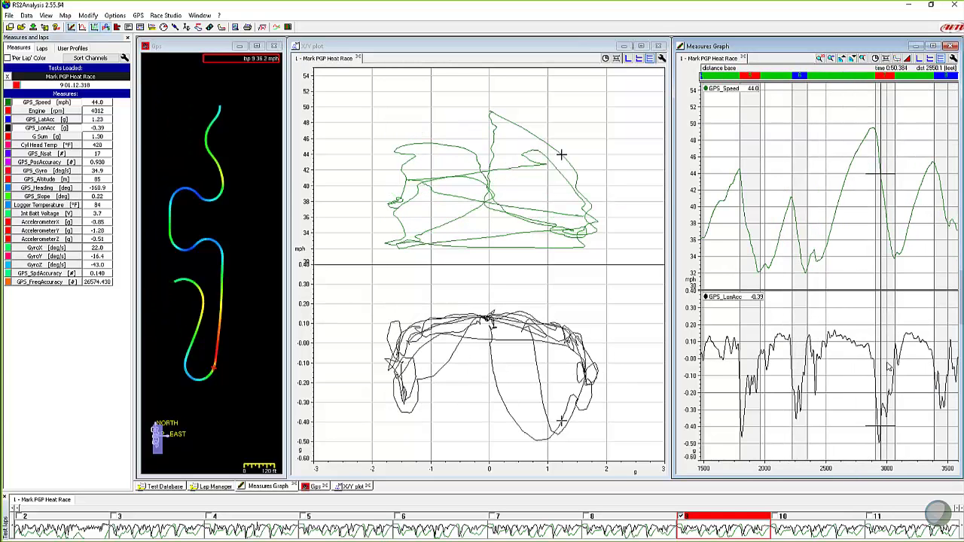
scroll(889, 366, "up", 2)
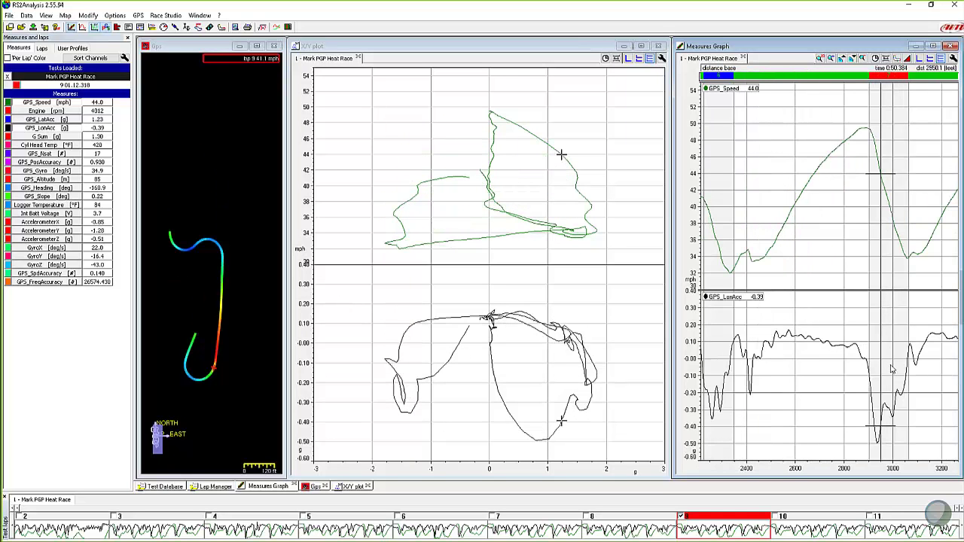
scroll(895, 368, "up", 1)
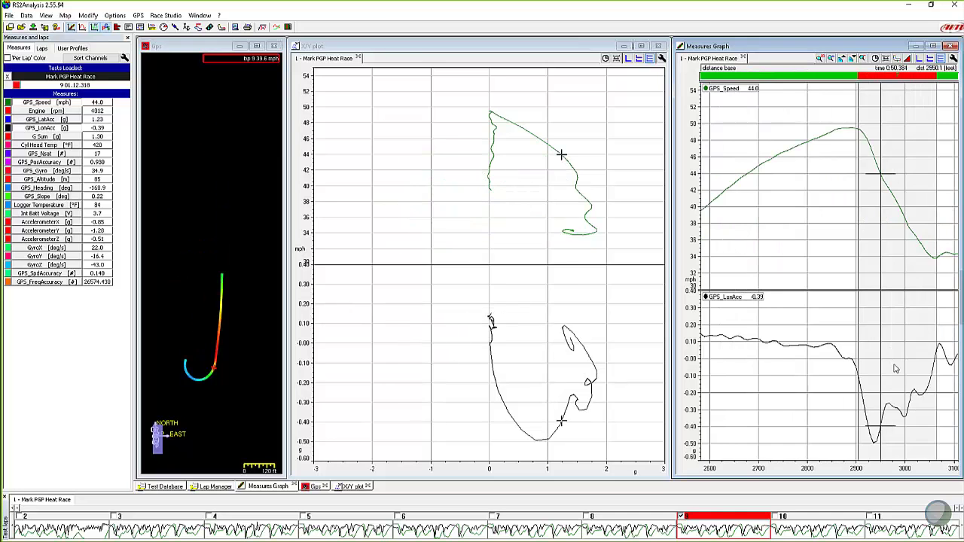
scroll(895, 368, "down", 1)
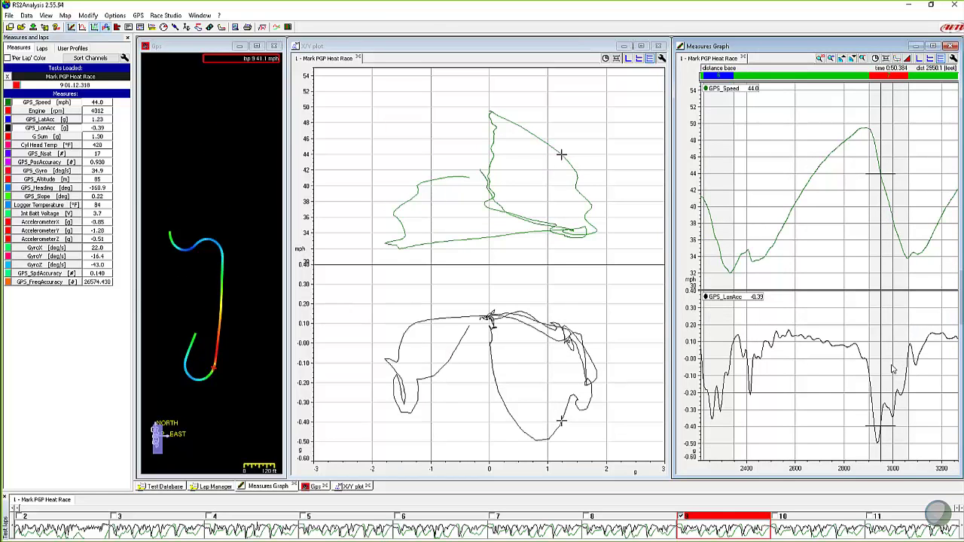
scroll(892, 369, "up", 1)
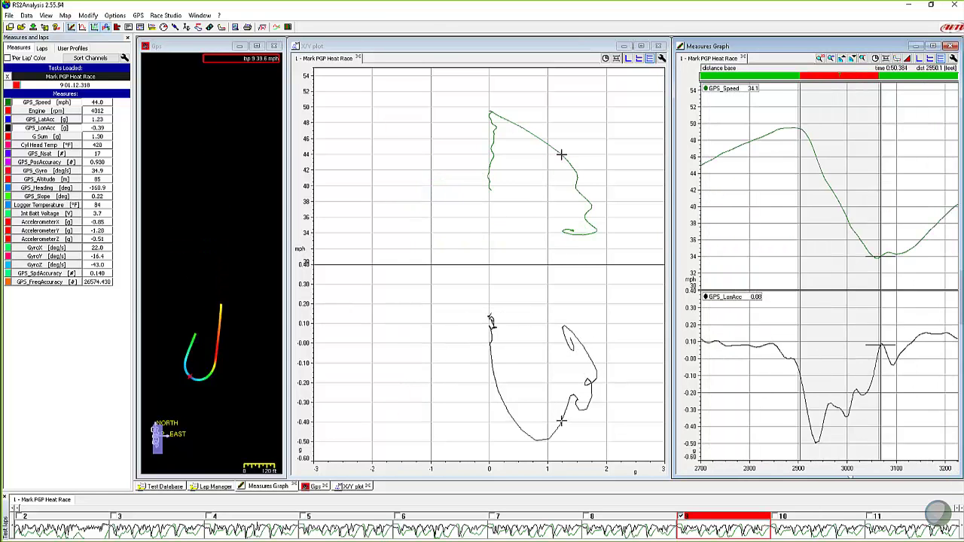
scroll(852, 467, "down", 1)
scroll(852, 468, "up", 1)
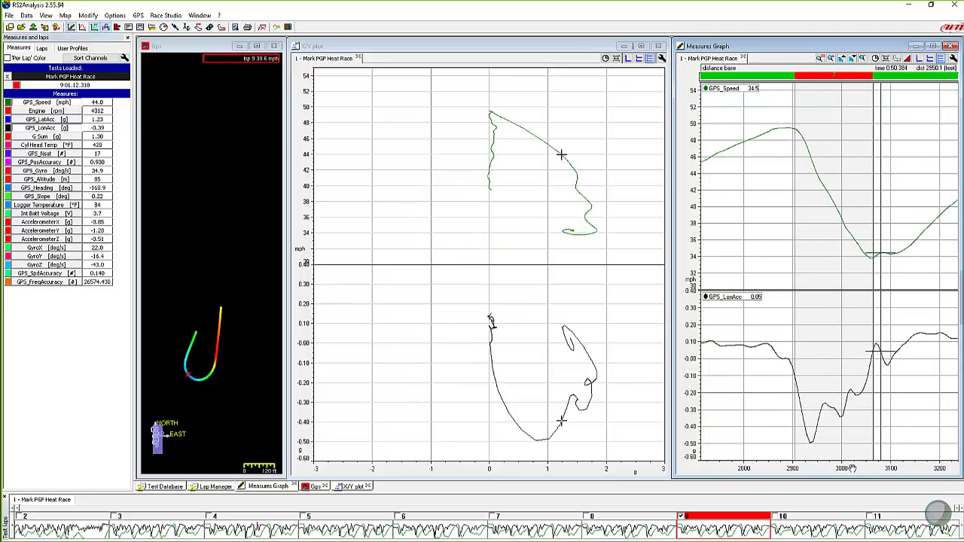
Trace the cursor from the straight through the GPS_LonAcc braking peak to the first easing of deceleration in segment 7
left_click(715, 344)
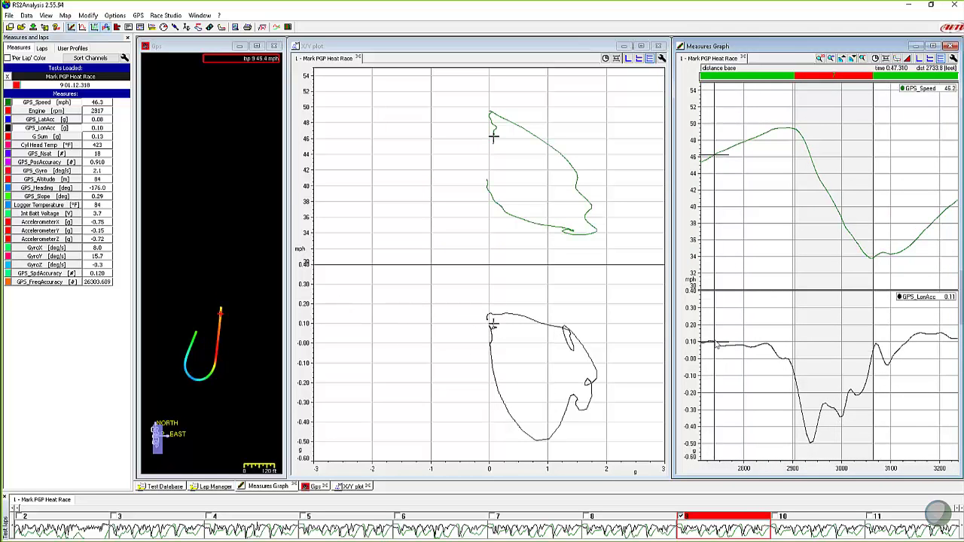
left_click_drag(717, 344, 813, 334)
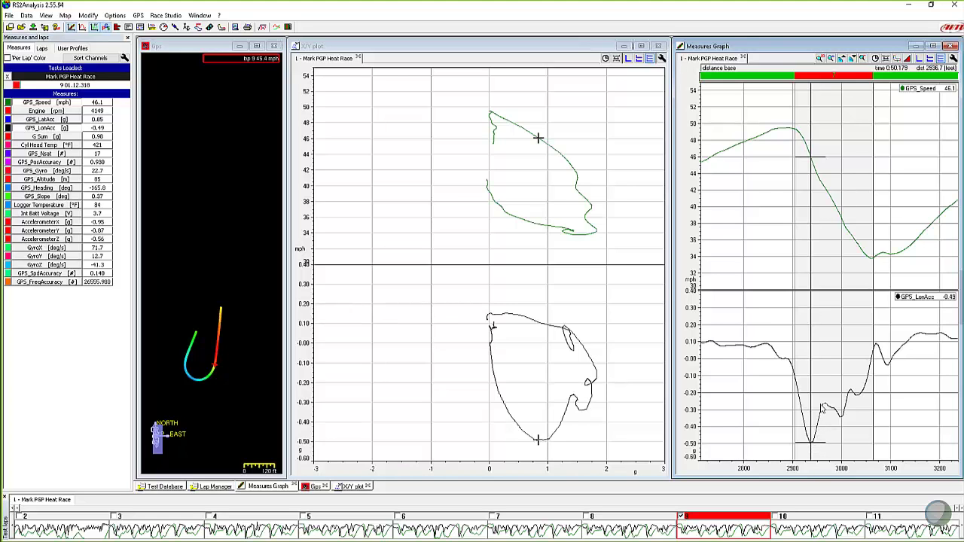
left_click_drag(812, 441, 824, 440)
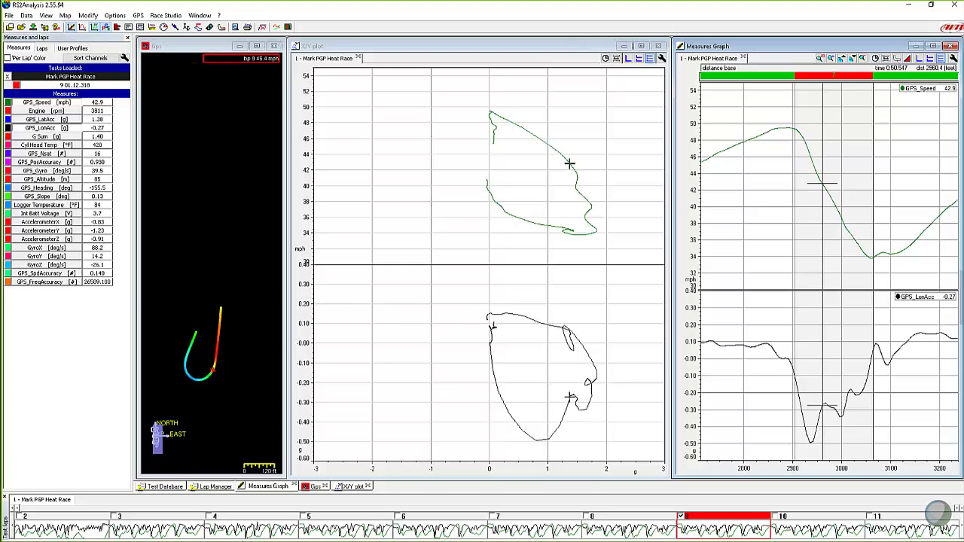
Trace the cursor from the late braking phase to the first positive GPS_LonAcc peak at the end of segment 7
left_click(576, 439)
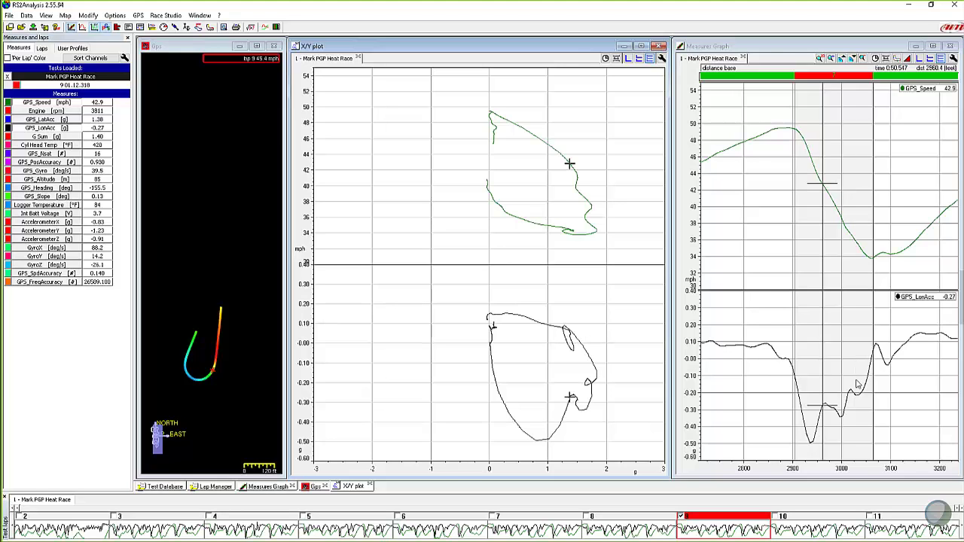
left_click_drag(853, 385, 877, 368)
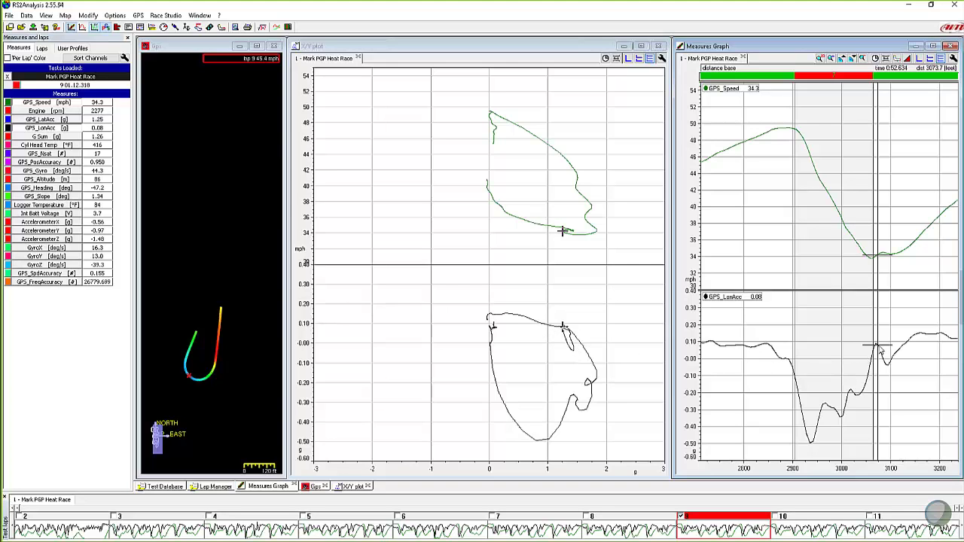
mouse_move(878, 350)
left_mouse_down()
mouse_move(907, 351)
mouse_move(879, 354)
left_mouse_up()
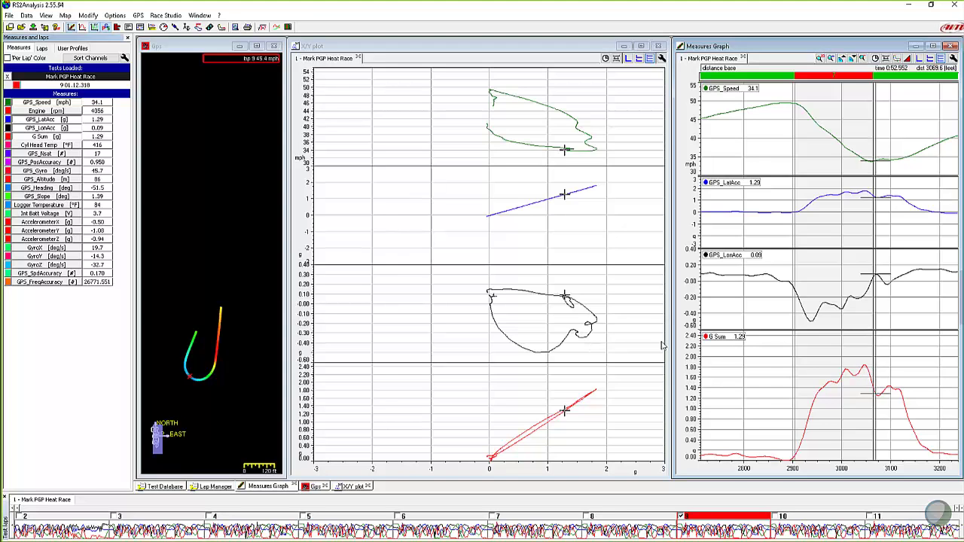
Examine G Sum, GPS_LatAcc and GPS_LonAcc together from the G Sum peak through the exit of segment 7
left_click(865, 371)
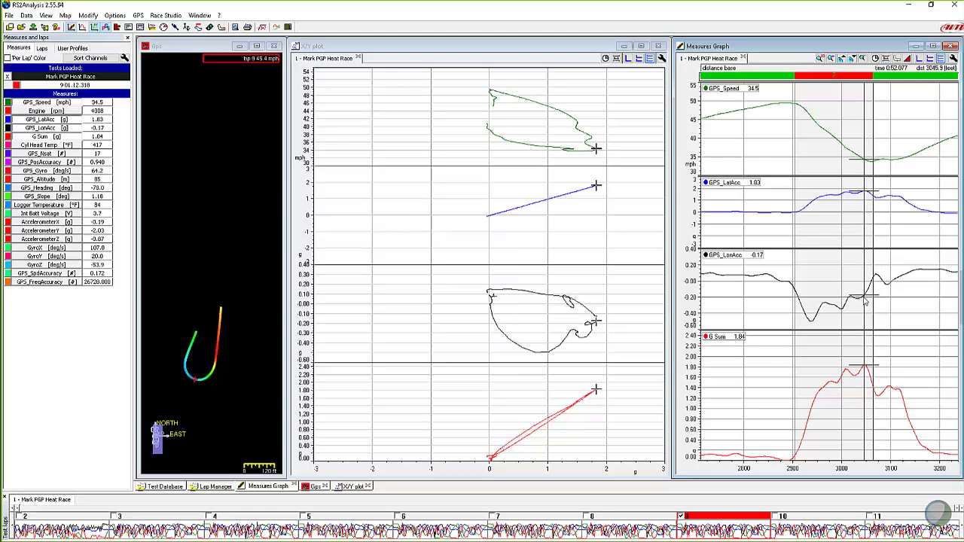
left_click(878, 277)
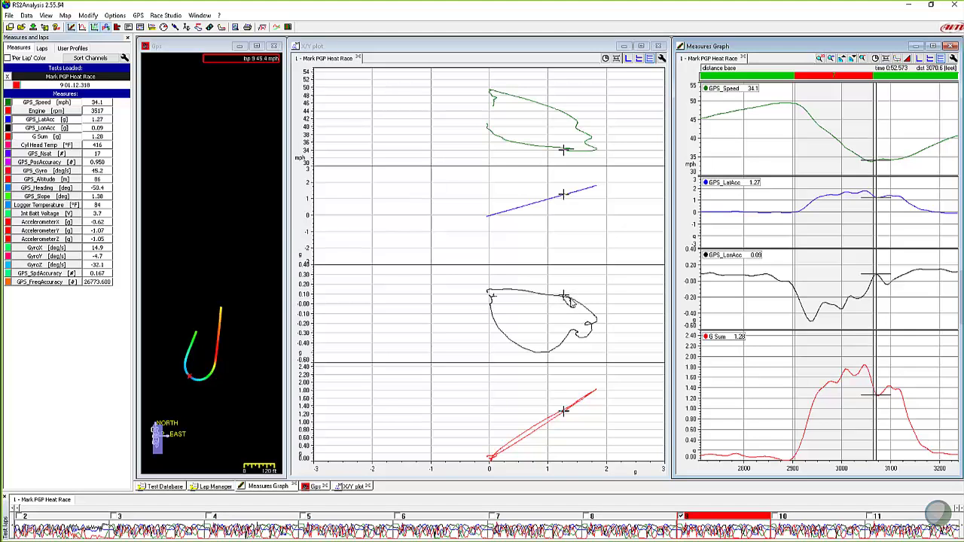
left_click_drag(870, 290, 911, 283)
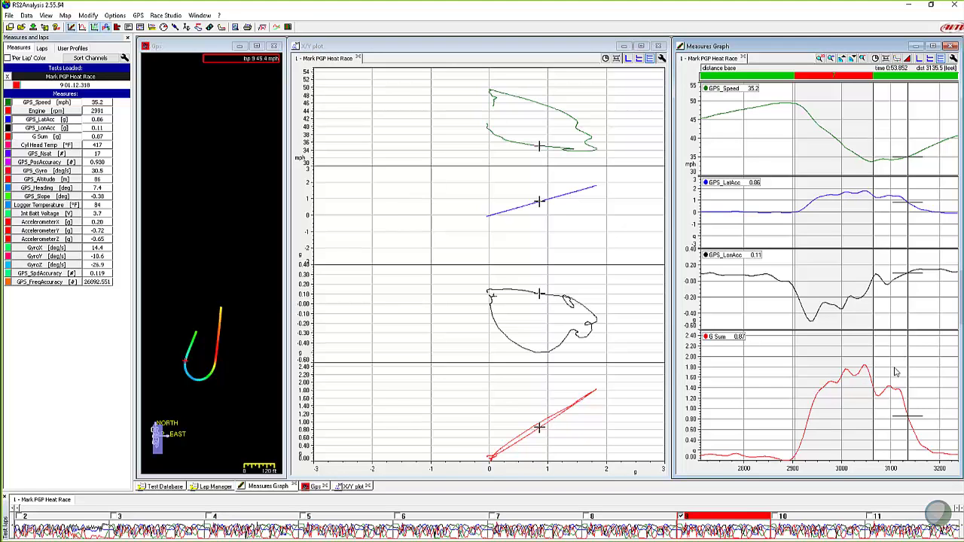
left_click(860, 276)
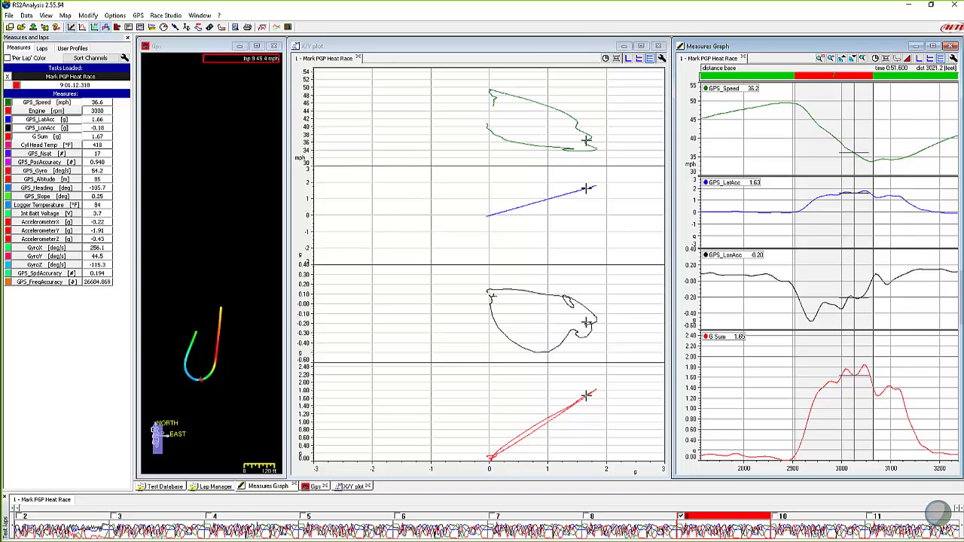
left_click_drag(862, 276, 891, 277)
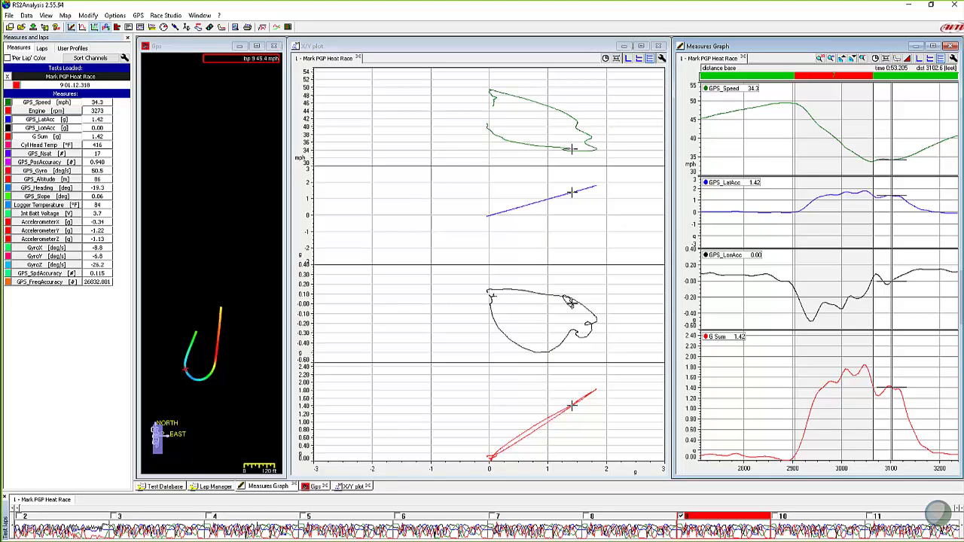
Compare segment 7 on laps 8 and 7, tracing the cursor back into the braking zone on lap 8
left_click(607, 533)
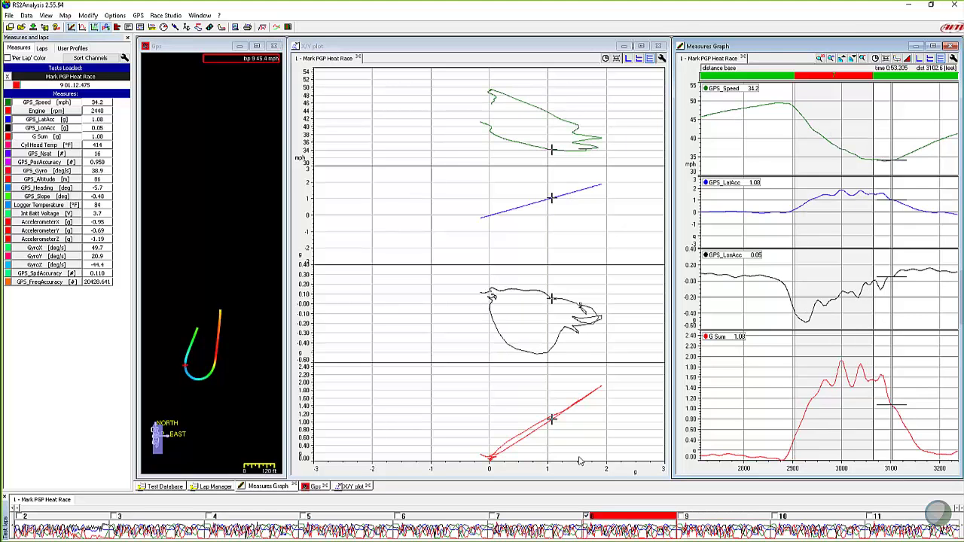
left_click(826, 289)
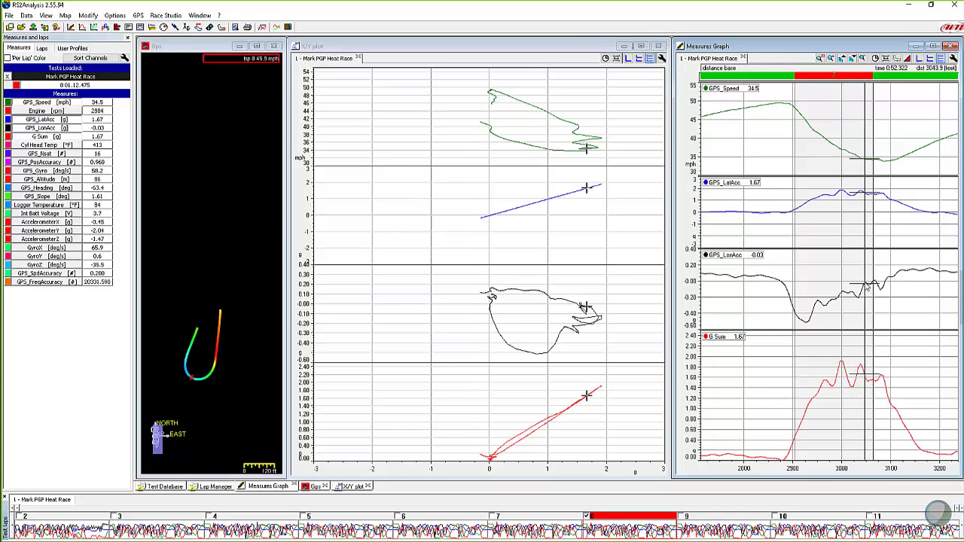
left_click_drag(868, 289, 826, 291)
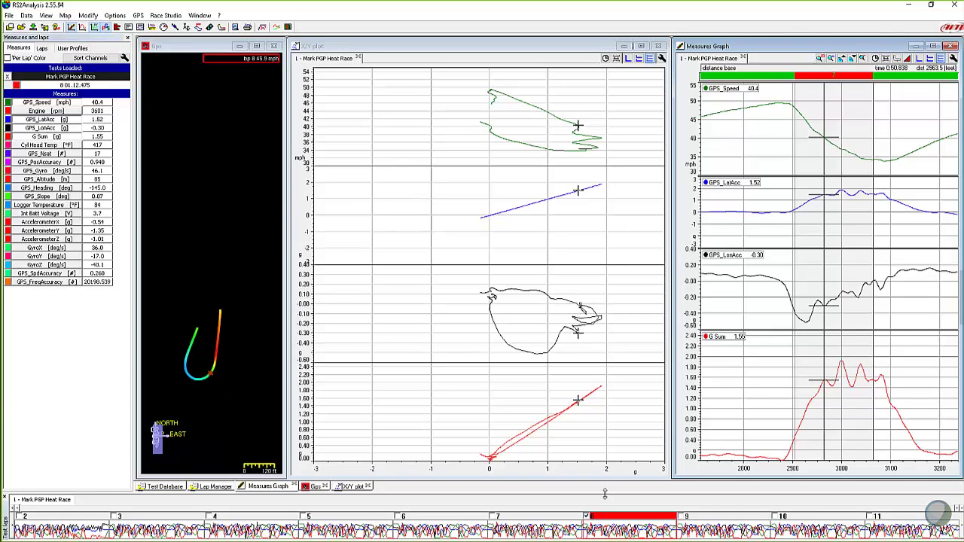
left_click(531, 528)
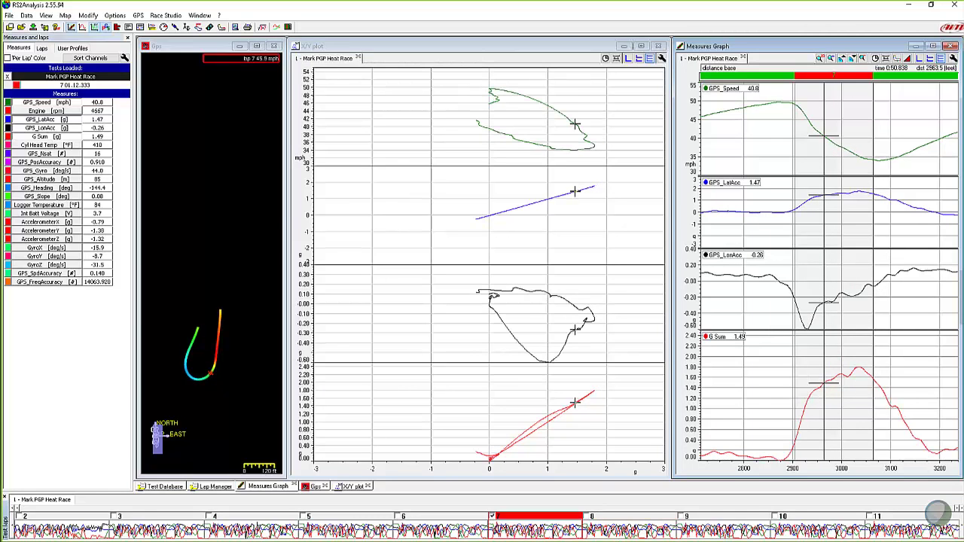